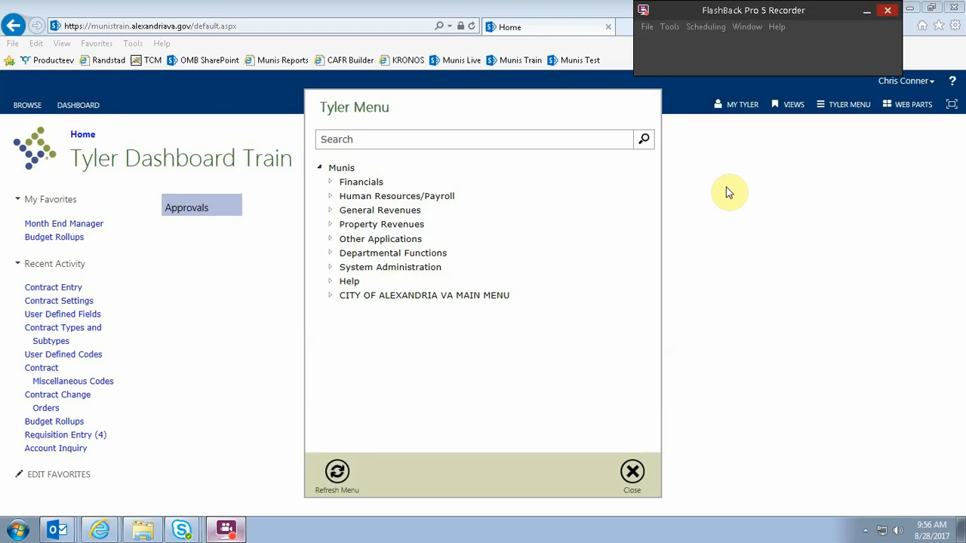
Open Contract Entry under Financials, Purchasing, Contract Management in the Tyler Menu
click(361, 184)
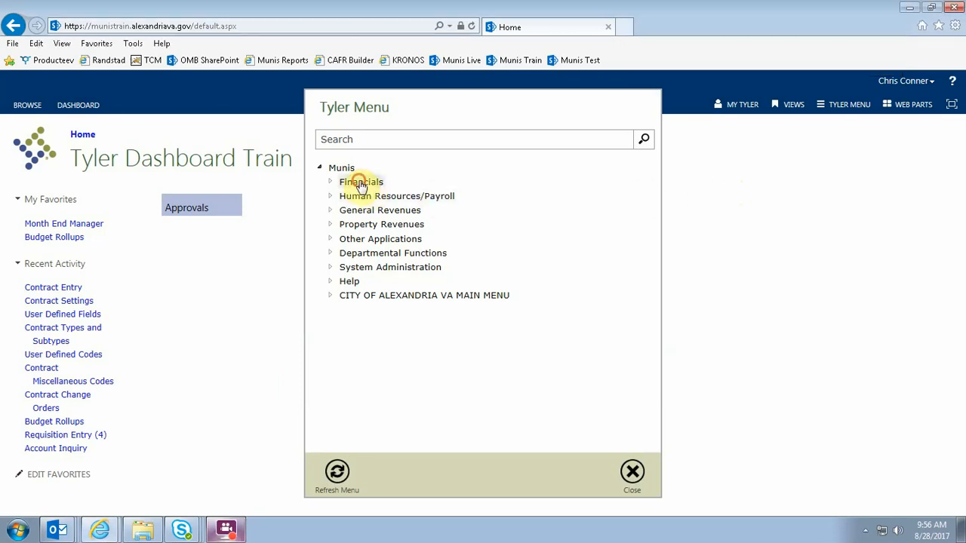
click(359, 225)
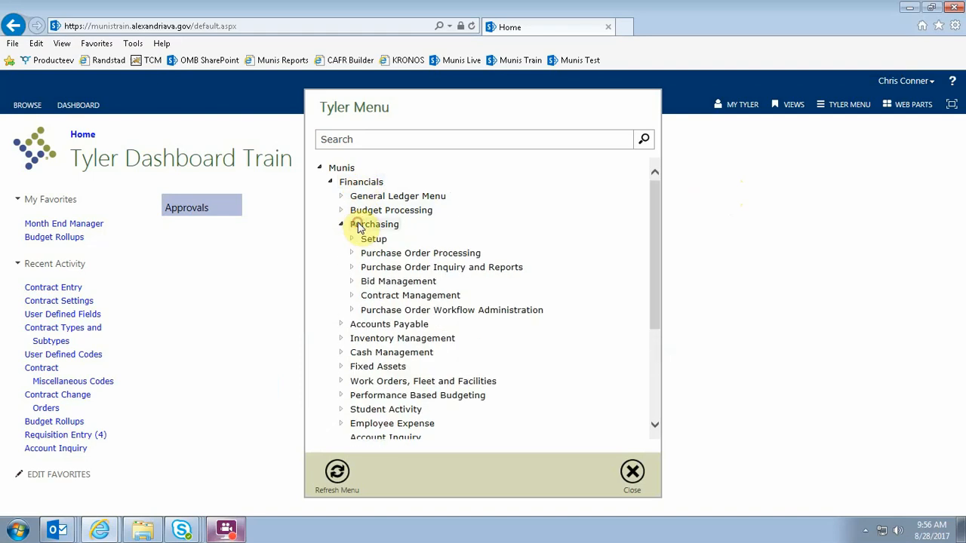
click(370, 297)
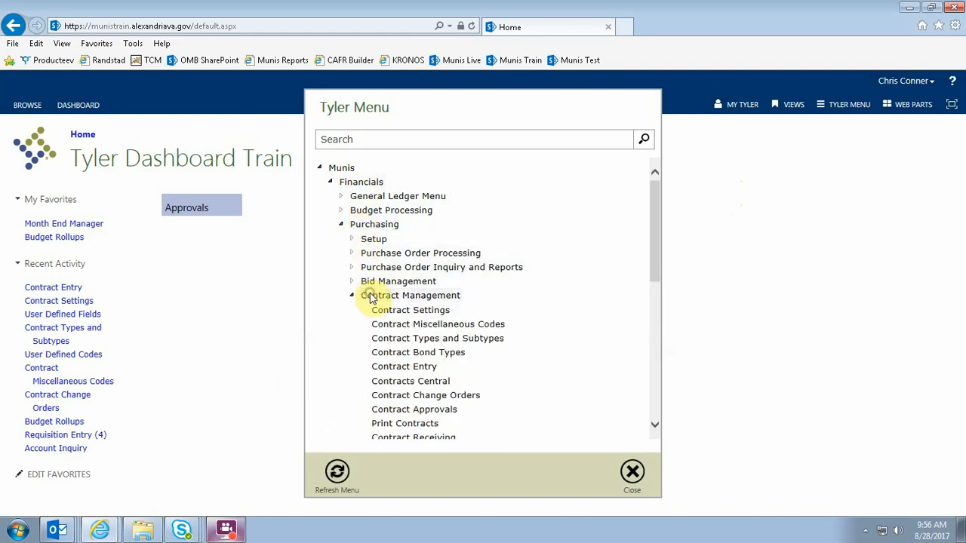
click(393, 365)
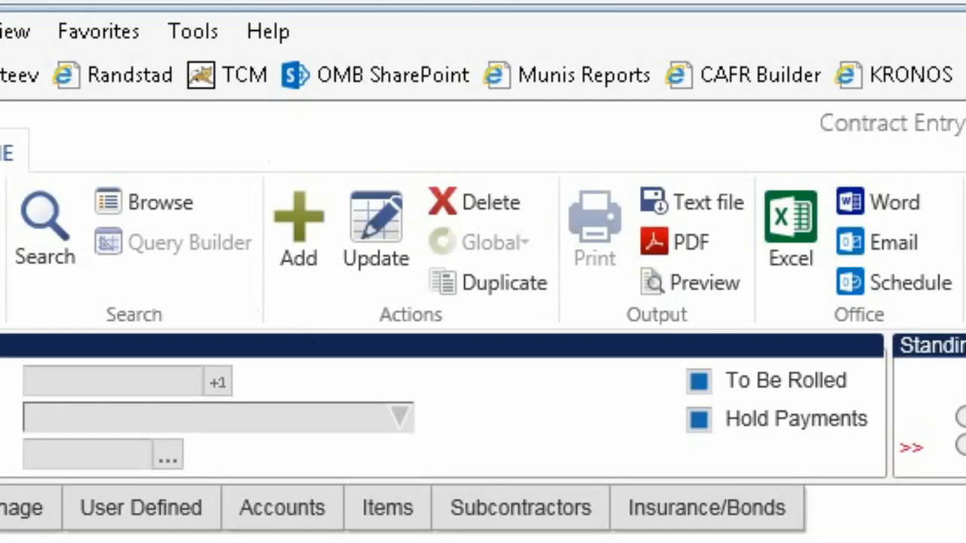
Add a new contract and auto-generate the next contract number, 1006
click(302, 217)
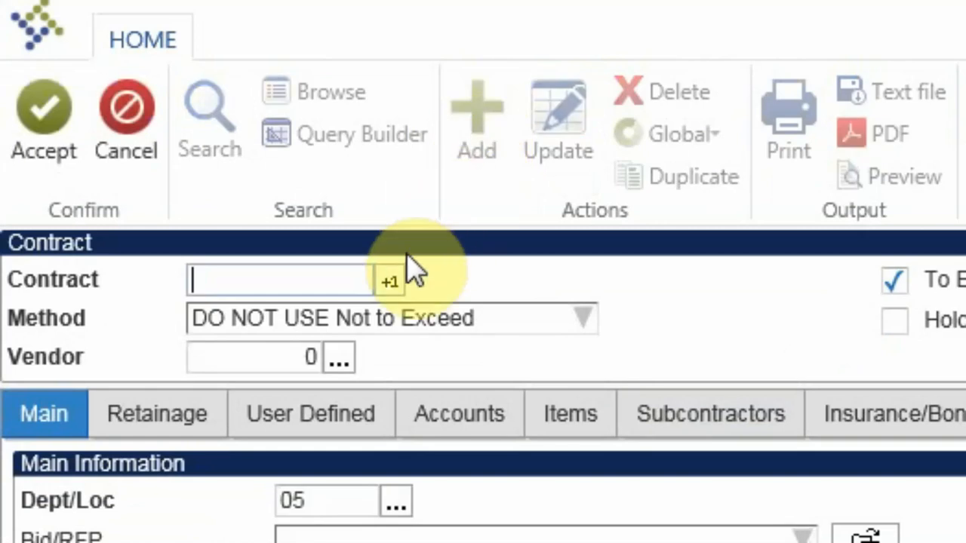
click(389, 282)
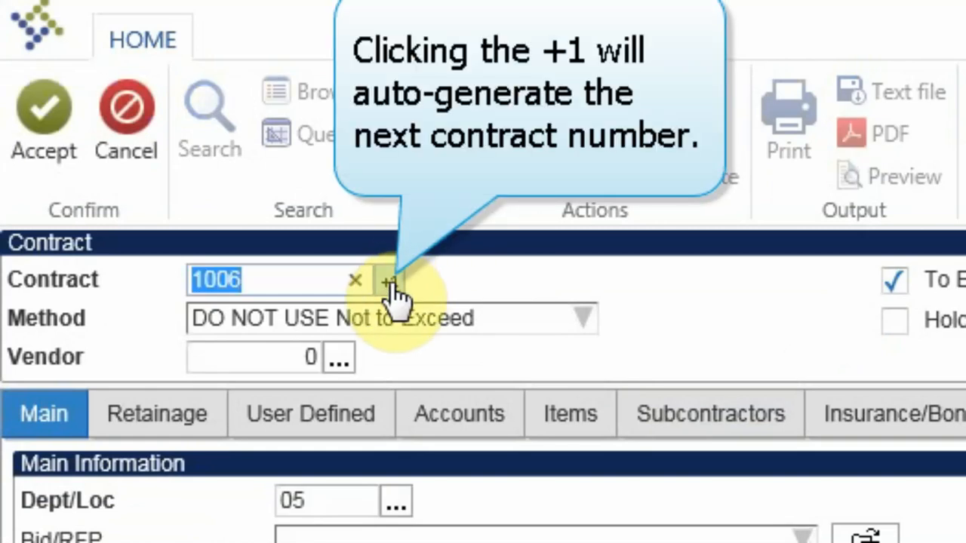
key(Tab)
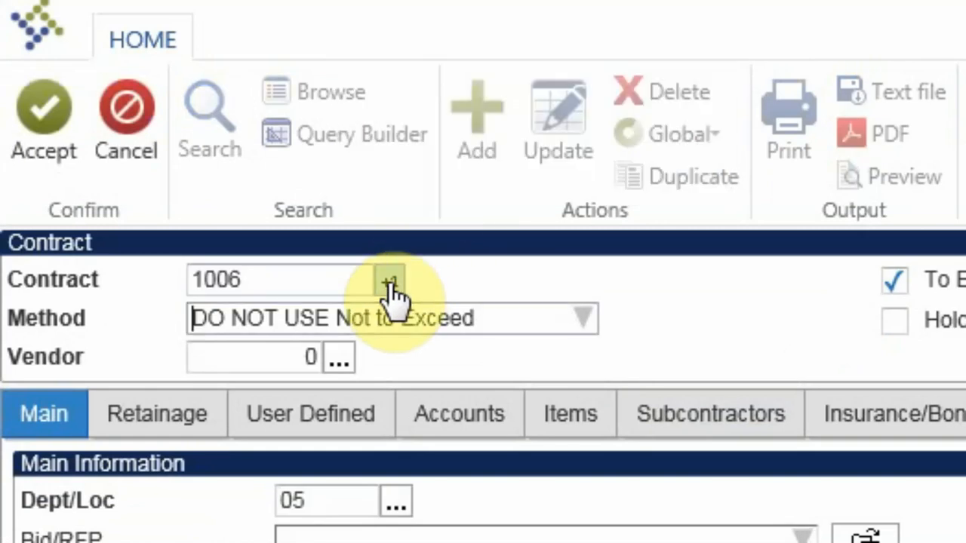
Set the contract method to Limitless
click(579, 316)
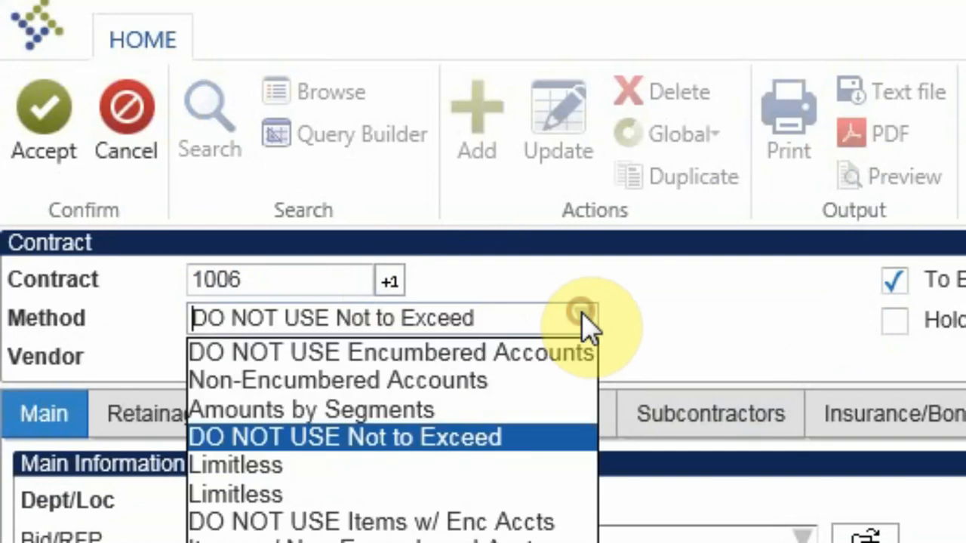
click(361, 460)
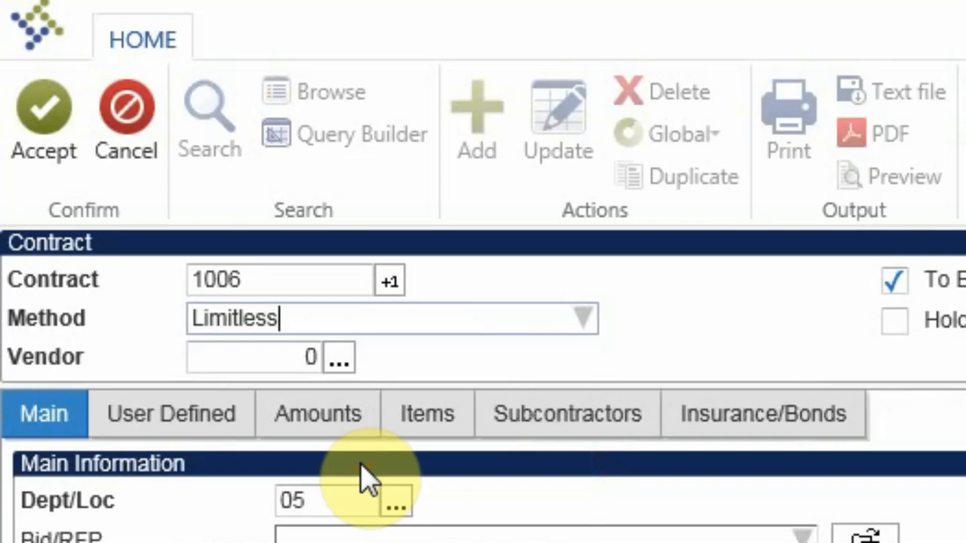
key(Tab)
Look up vendors with alpha sort 'technology' and select PUBLIC TECHNOLOGY INC. as the vendor
click(339, 361)
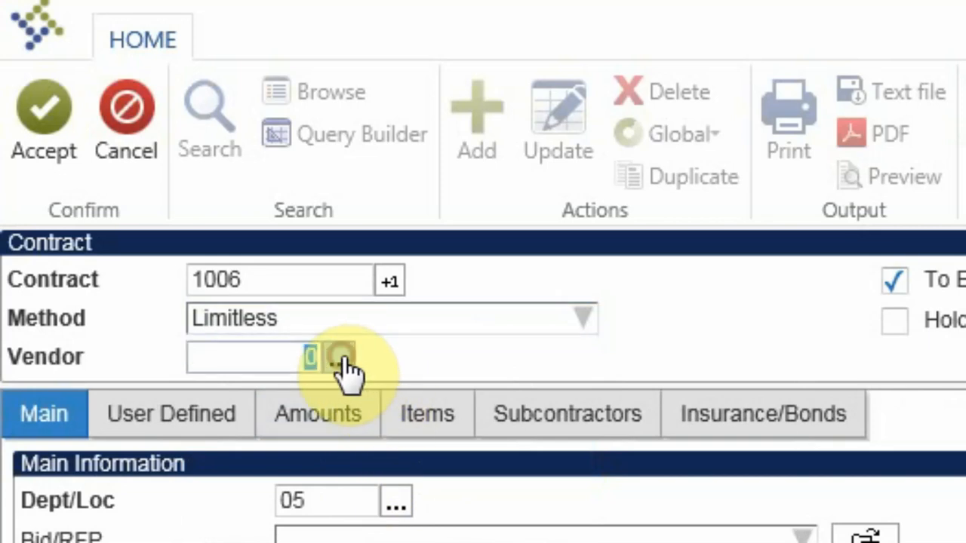
text(t)
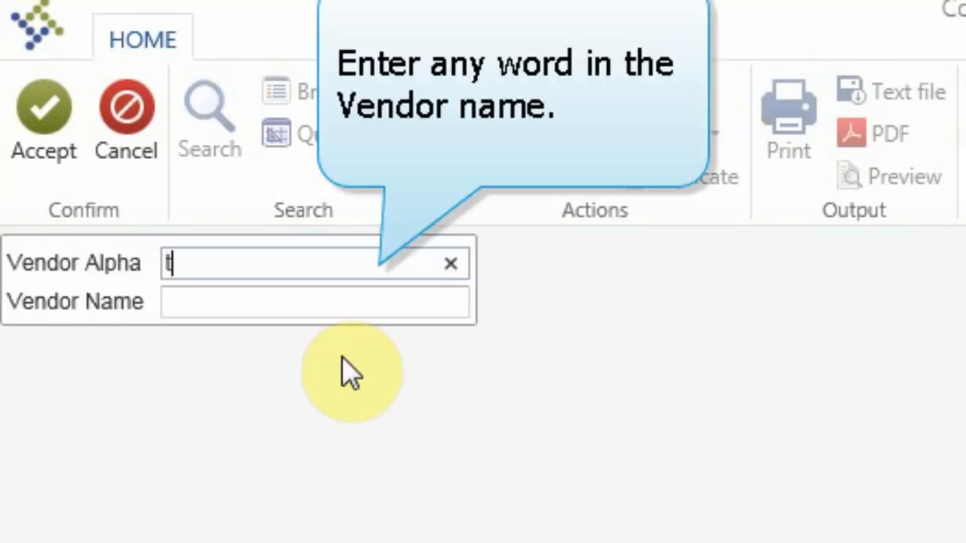
text(echn)
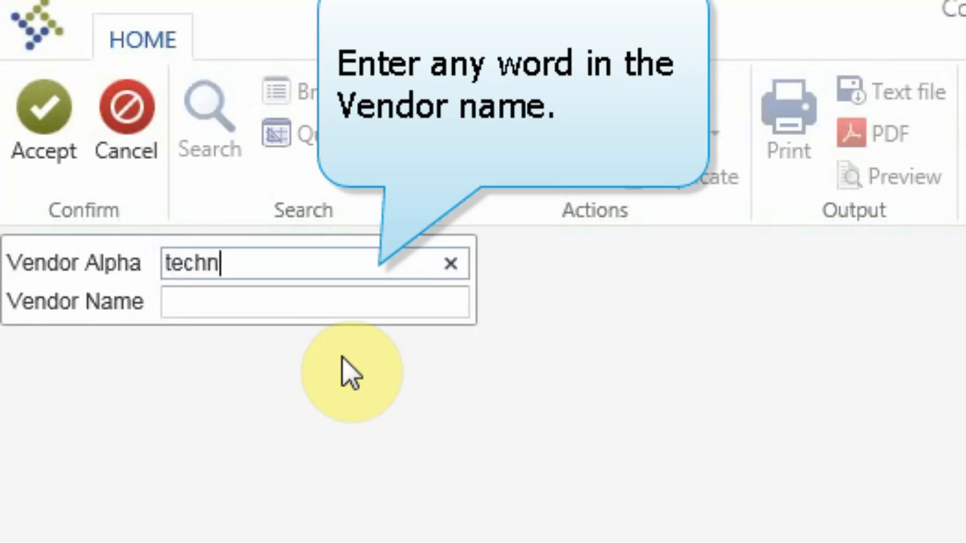
text(ology)
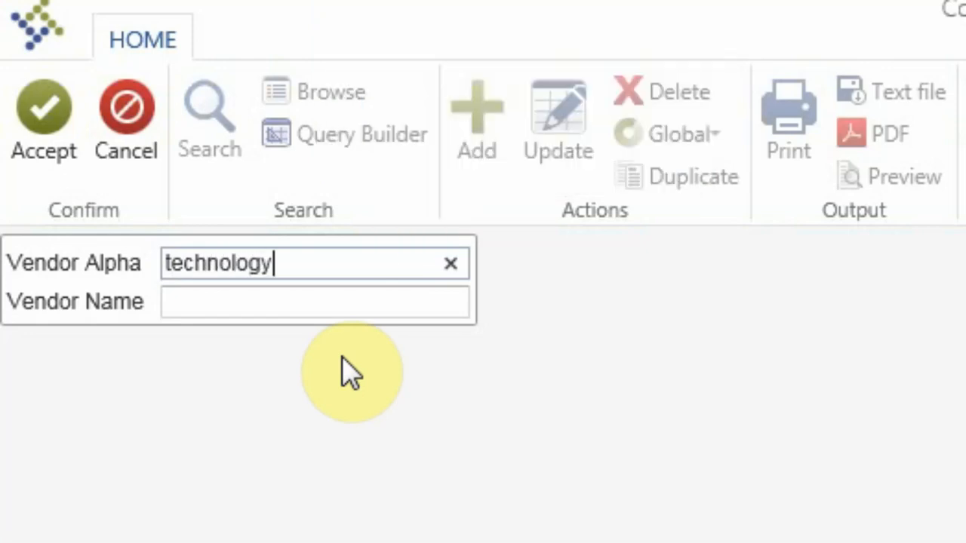
click(46, 138)
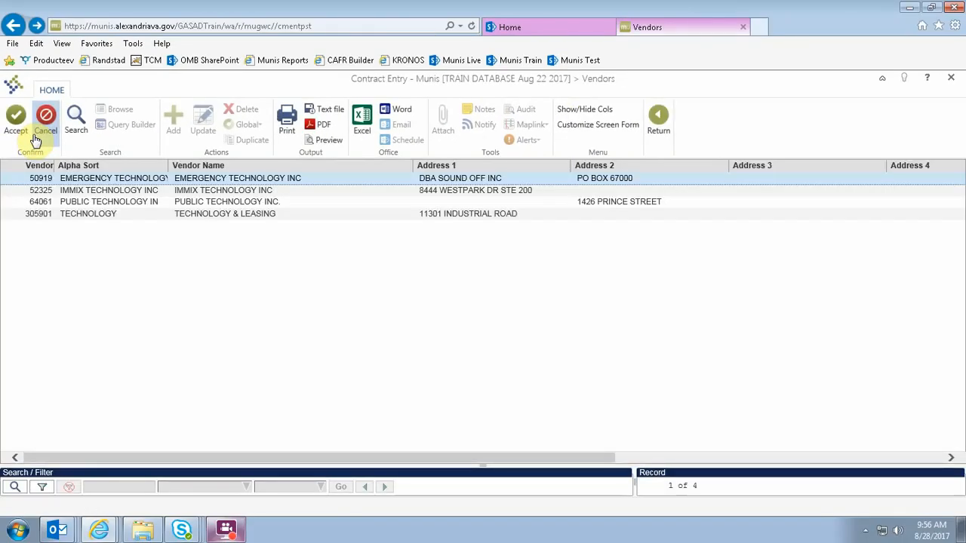
click(66, 203)
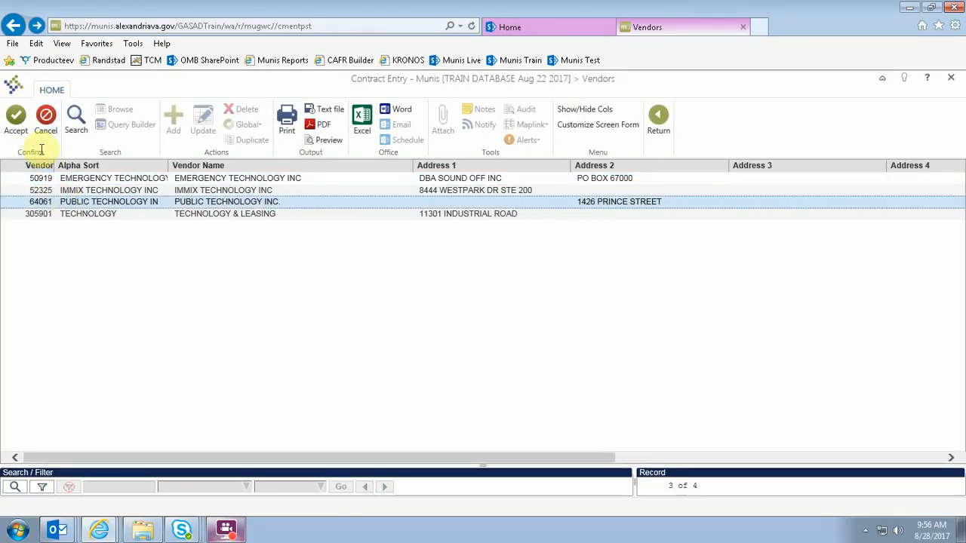
click(16, 119)
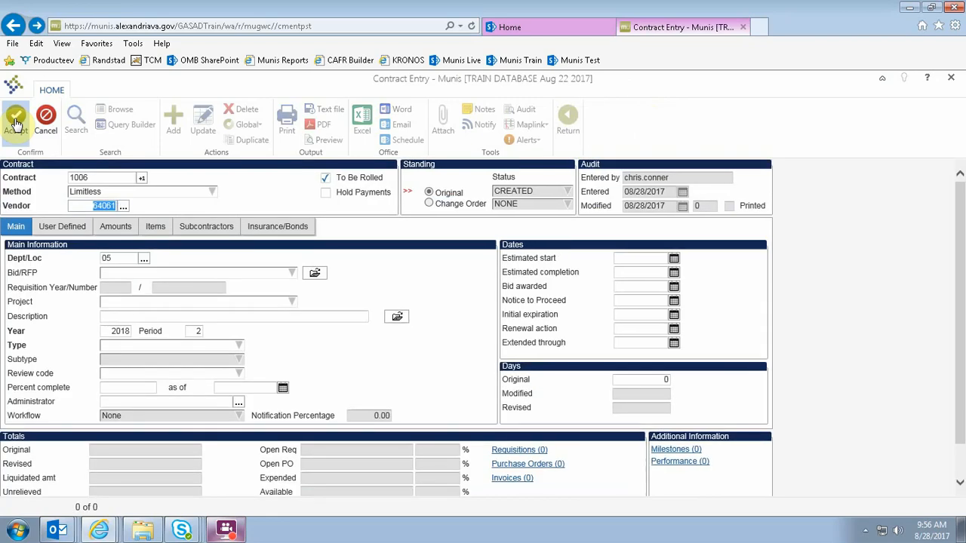
Set the Dept/Loc to 21
key(Tab)
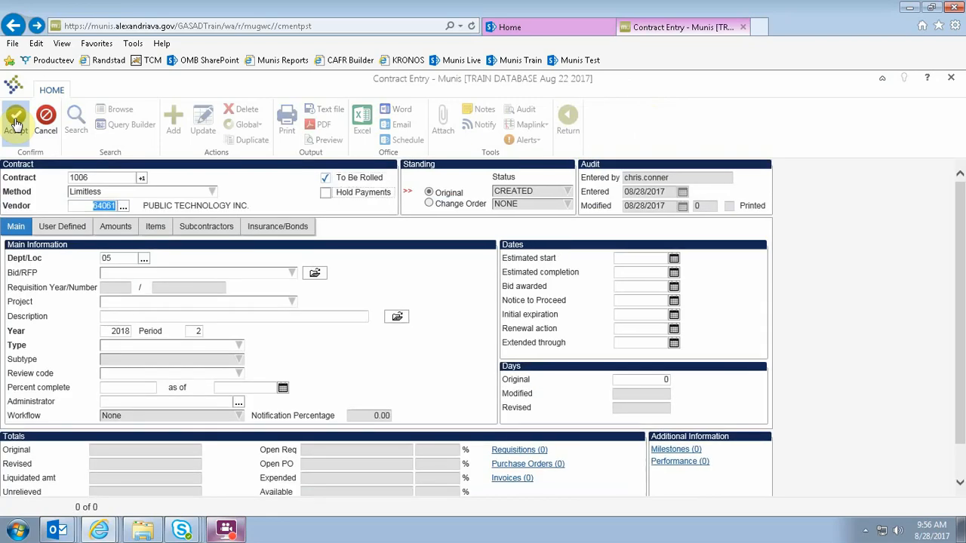
key(Tab)
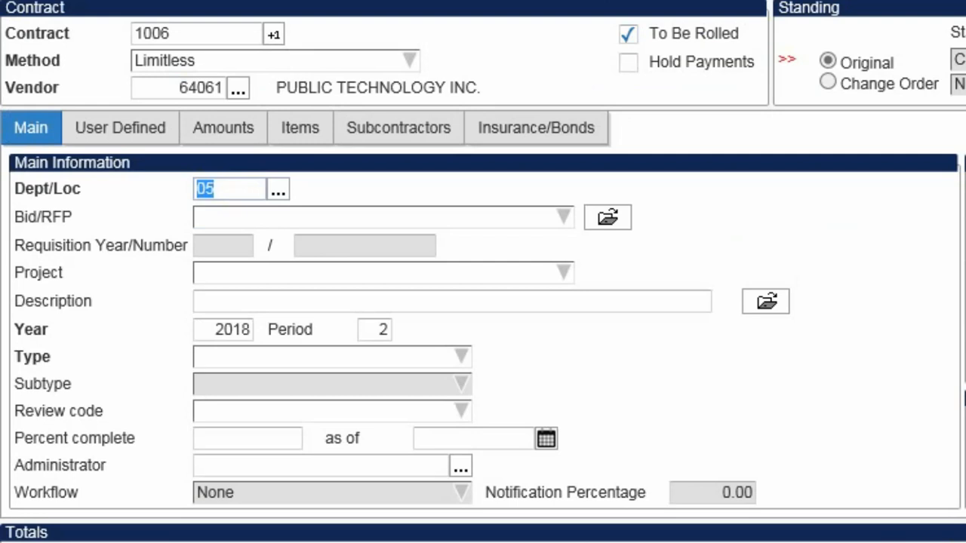
text(21)
key(Tab)
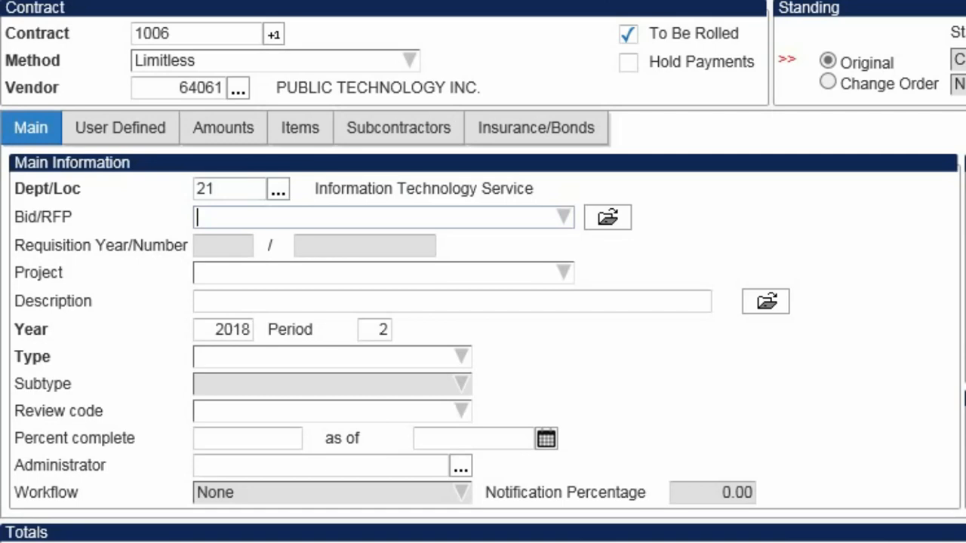
Enter the contract description IT Hardware Support
click(198, 273)
click(198, 302)
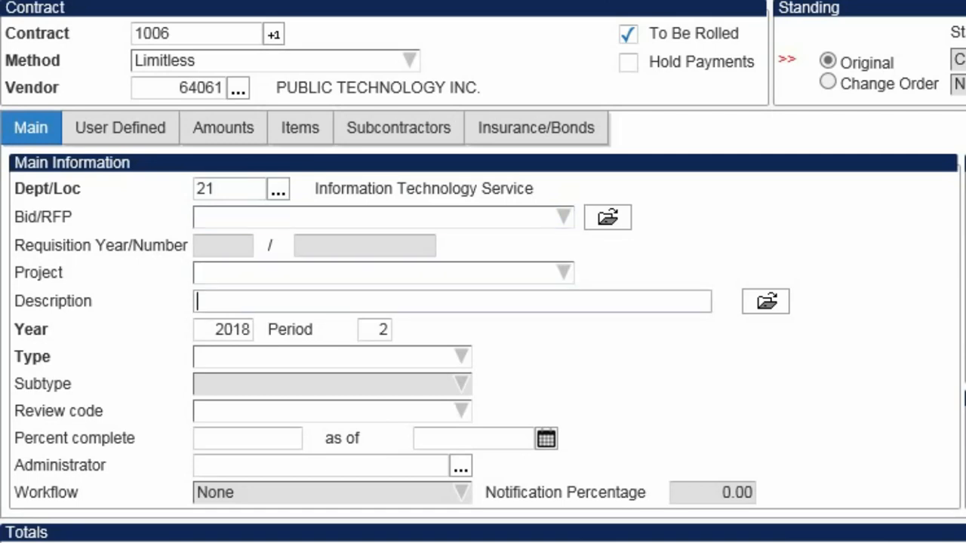
text(IT Hardw)
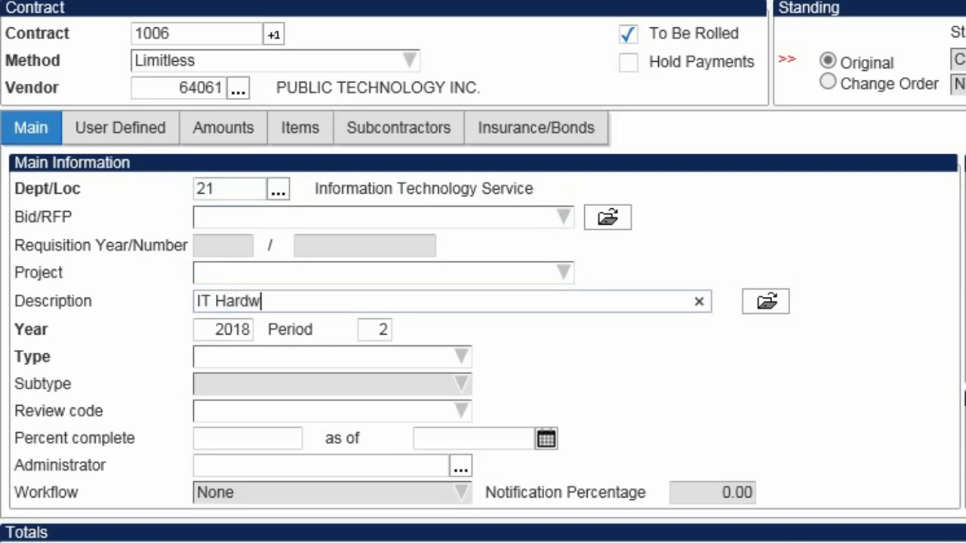
text(are Support)
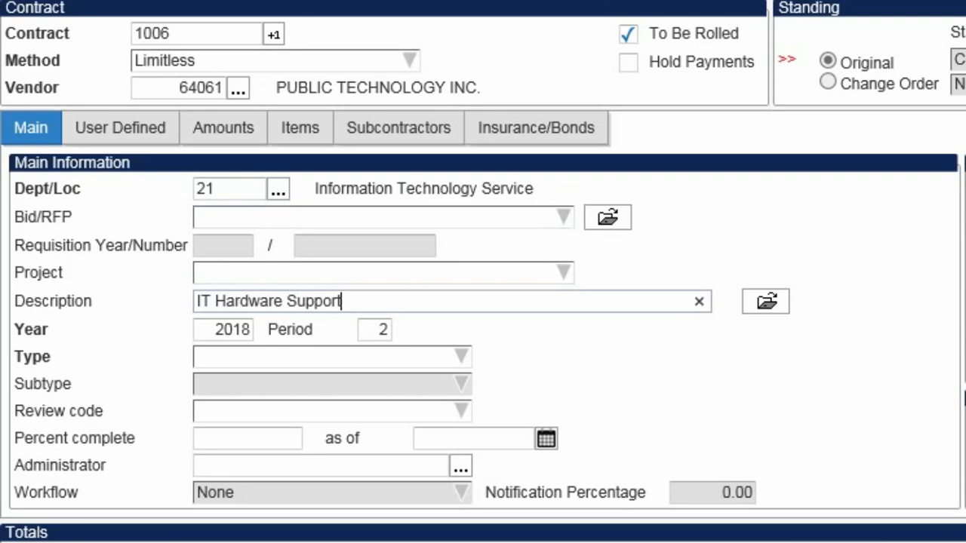
key(Tab)
key(Tab)
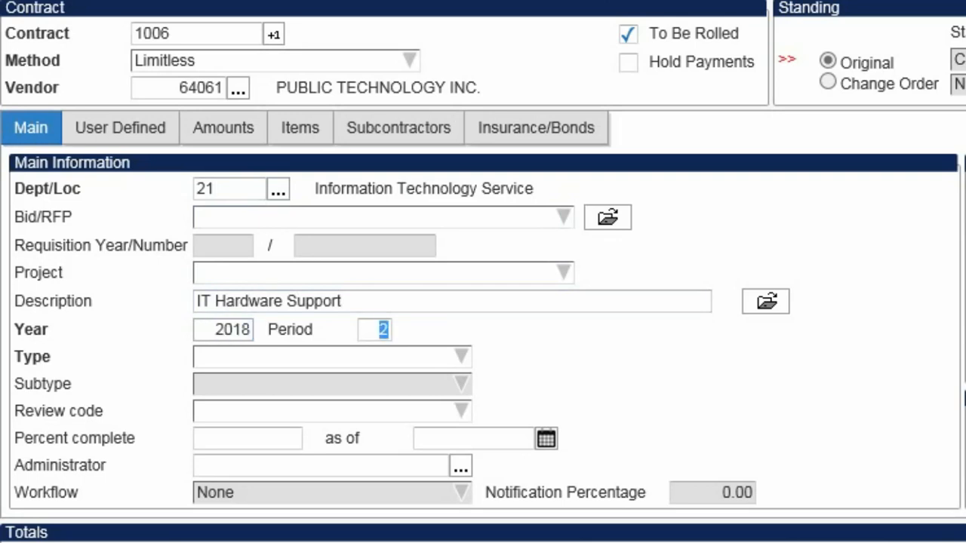
key(Tab)
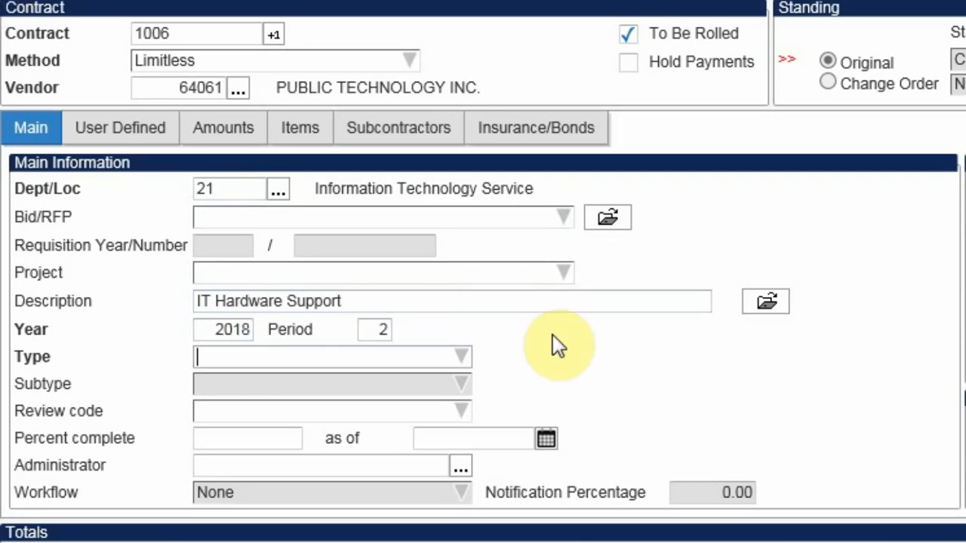
Set the contract type to Goods/Services and the subtype to Services
click(461, 357)
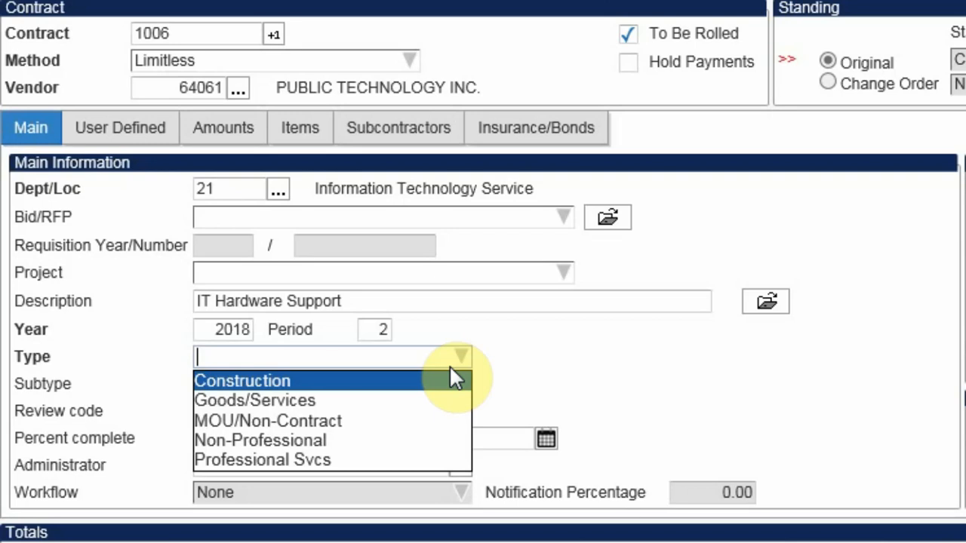
click(395, 402)
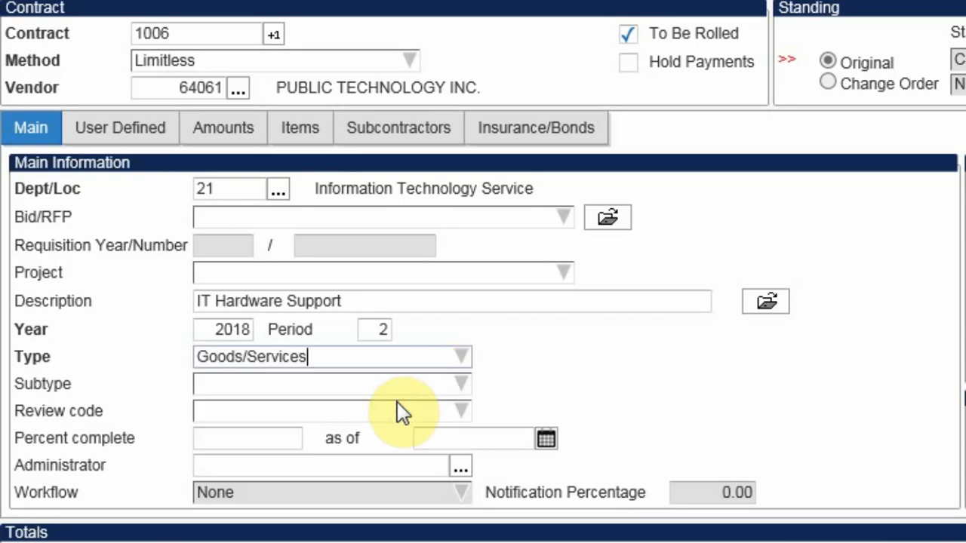
key(Tab)
click(462, 386)
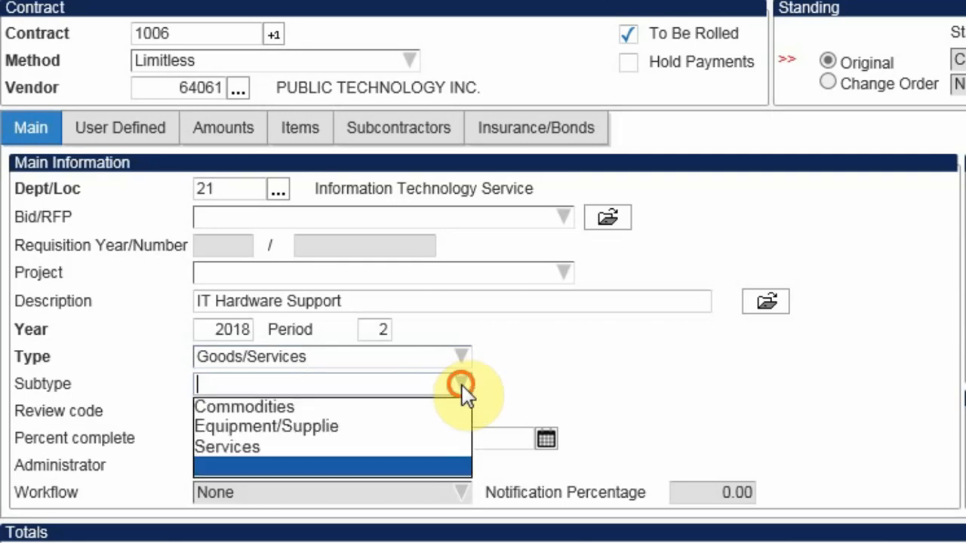
click(307, 446)
key(Tab)
key(Tab)
key(Tab)
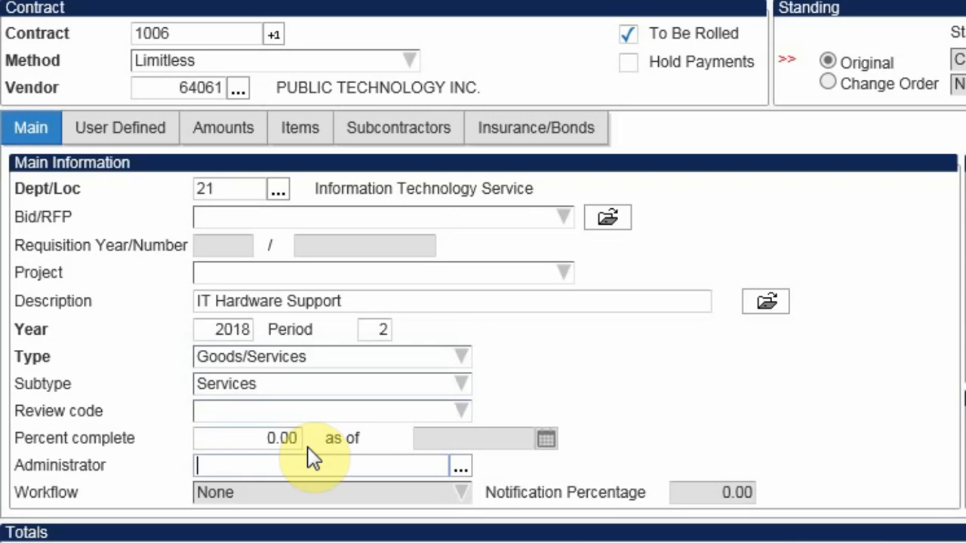
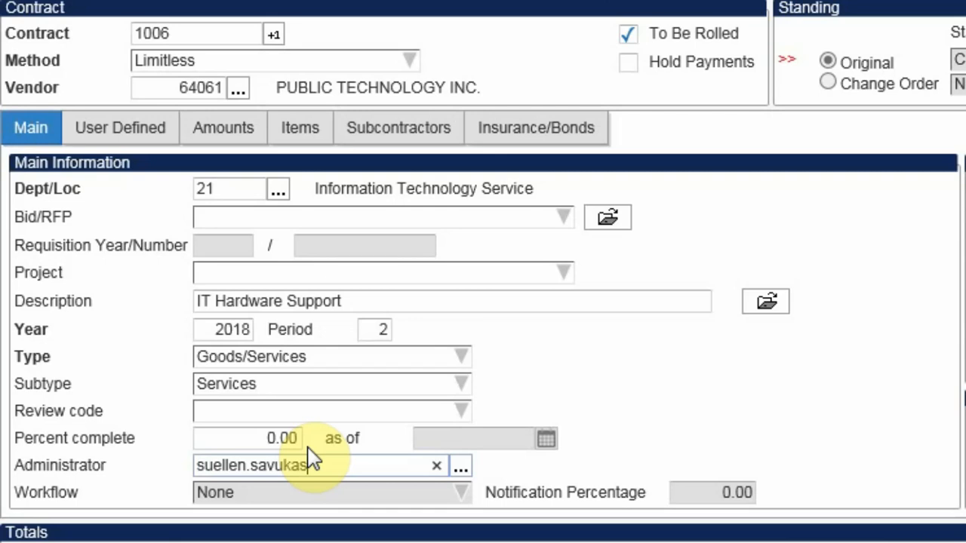
Enter the contract administrator's user name
key(Tab)
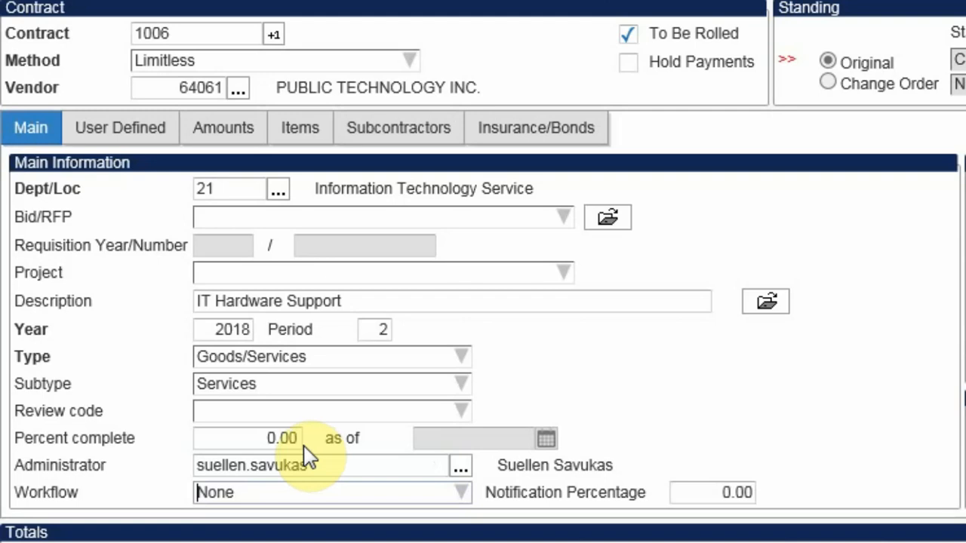
Set the Bid awarded date to 07/01/2017
key(Tab)
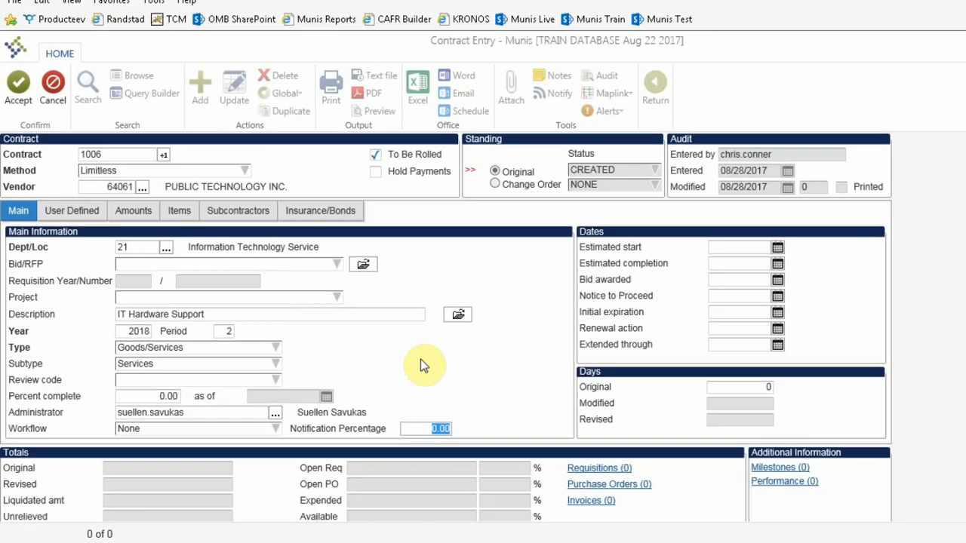
key(Tab)
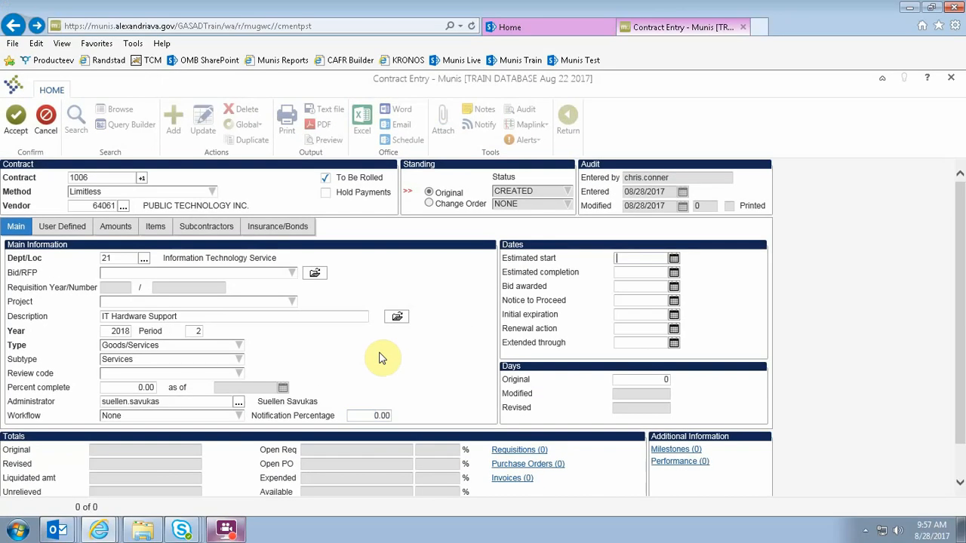
key(Tab)
key(Tab)
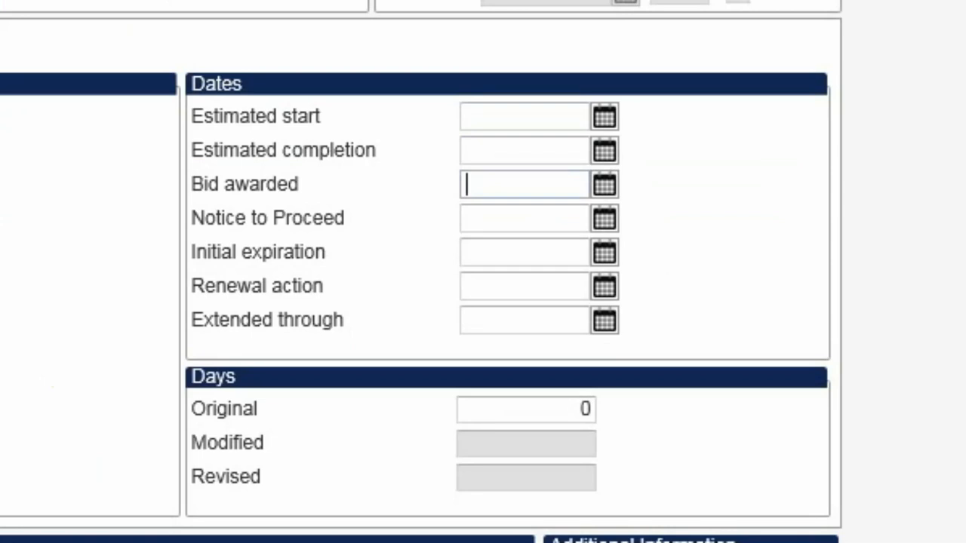
text(07/01/20)
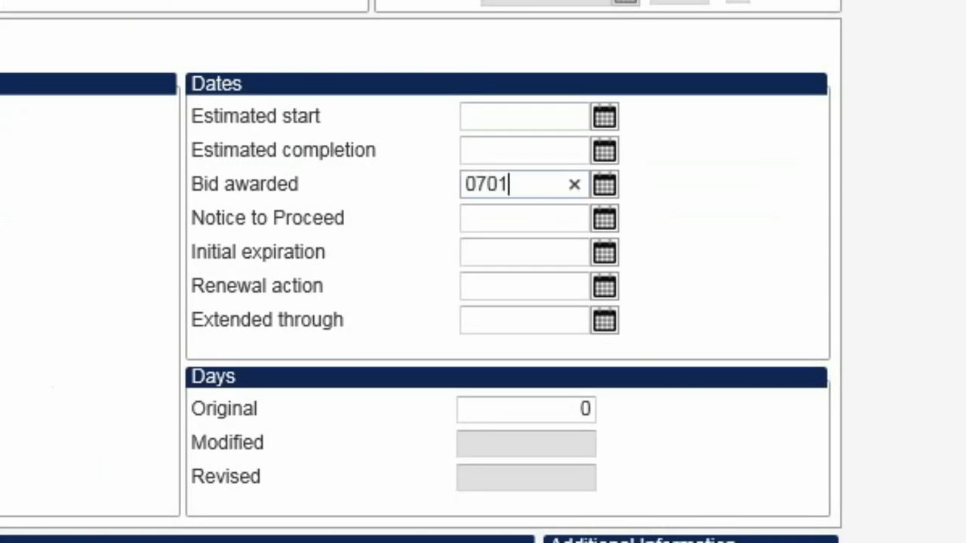
text(17)
Set the Notice to Proceed date to 07/01/2017
key(Tab)
text(07/01/20)
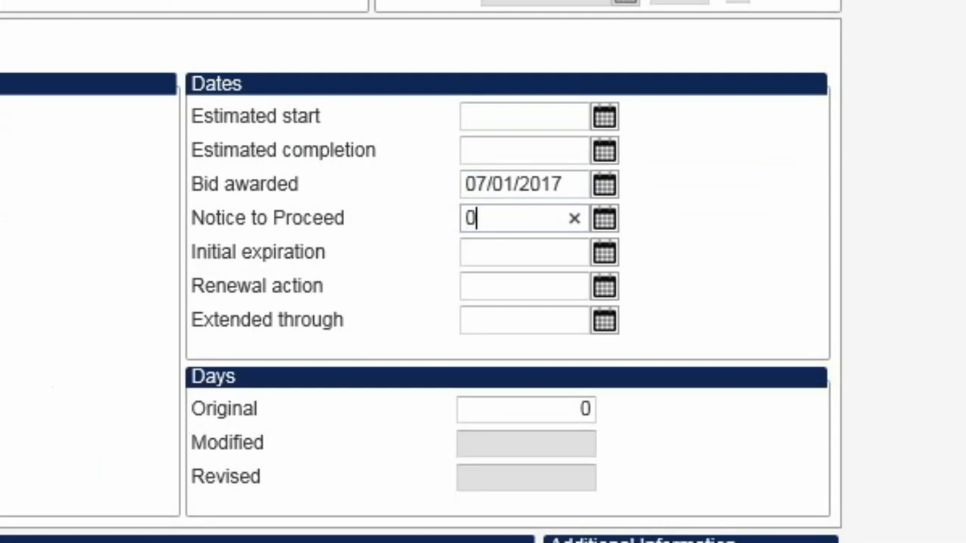
text(17)
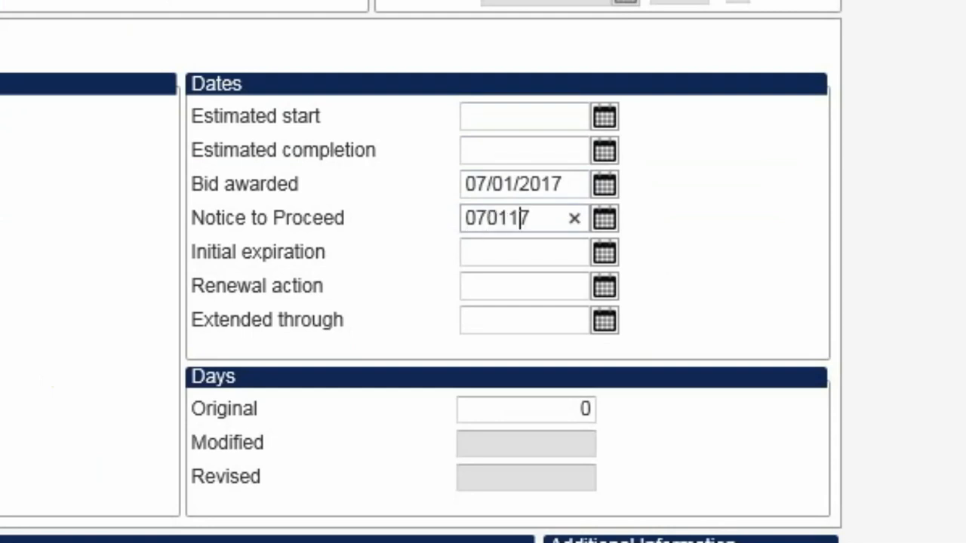
key(Tab)
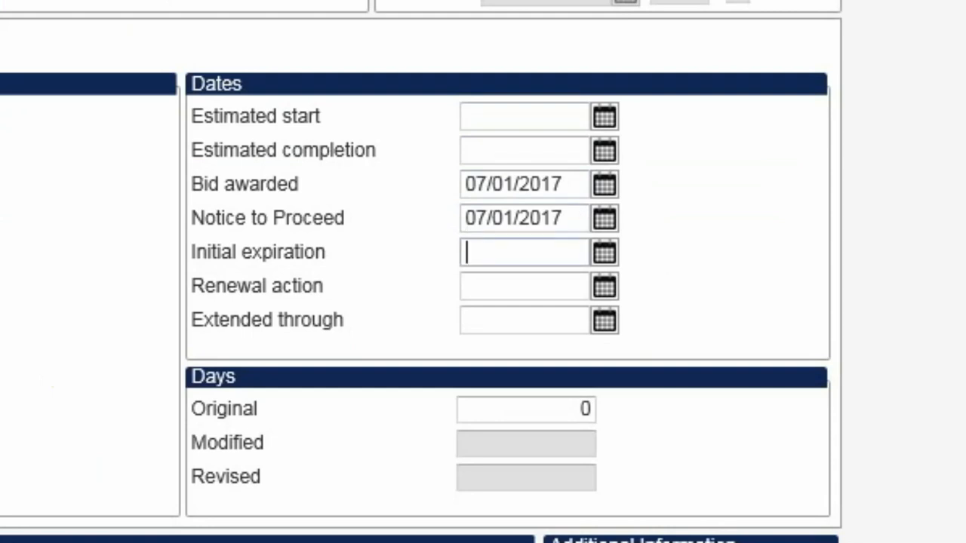
Set the Initial expiration date to 12/31/2018
text(123)
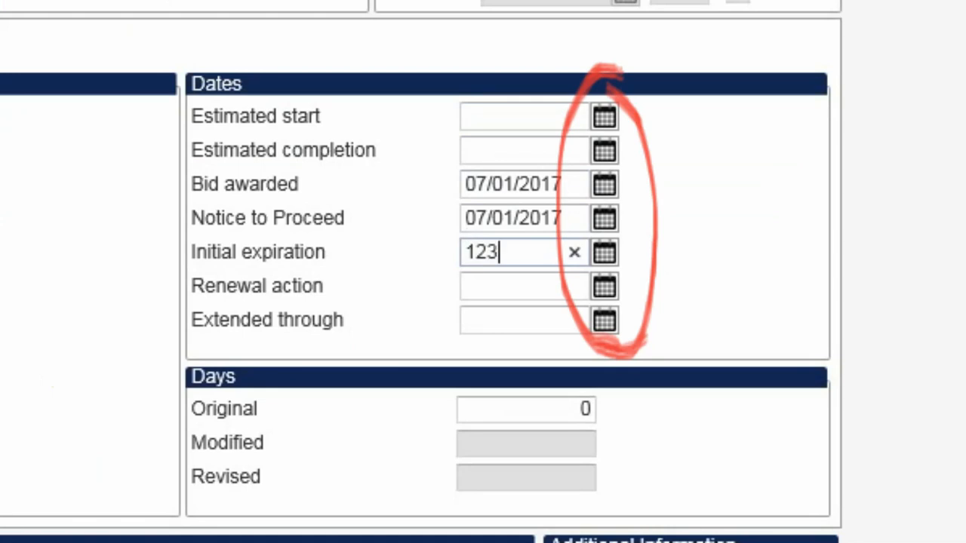
text(118)
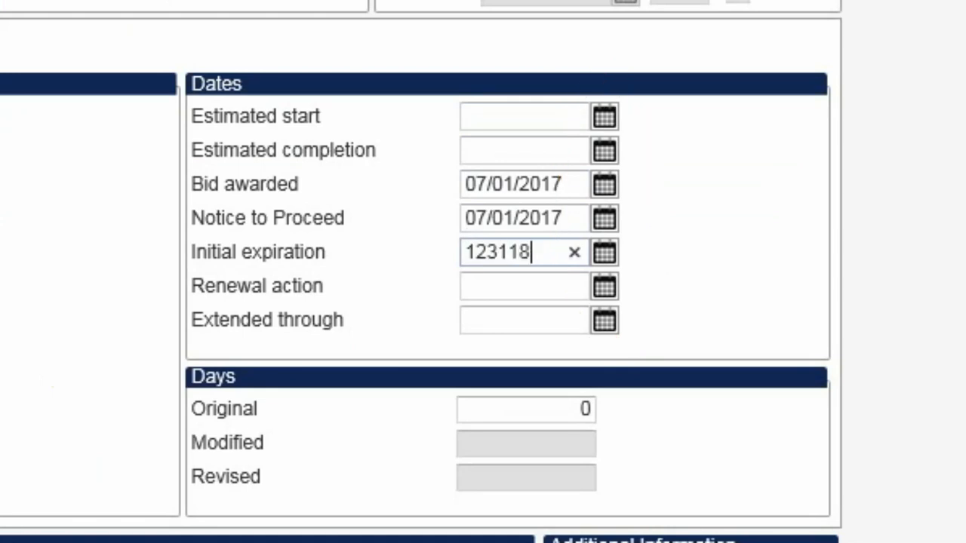
key(Tab)
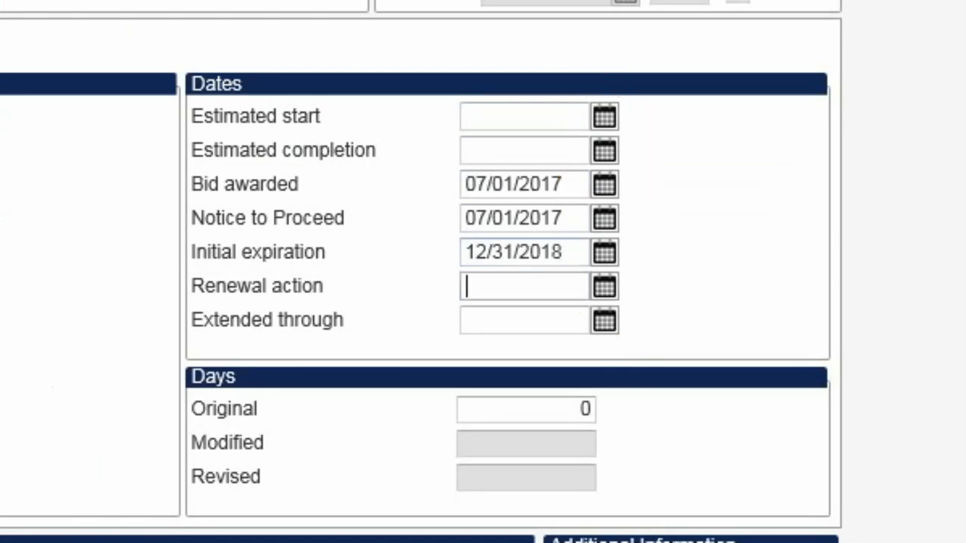
Move on to the User Defined fields and set both Option Years and Option Years Remaining to 2
key(Tab)
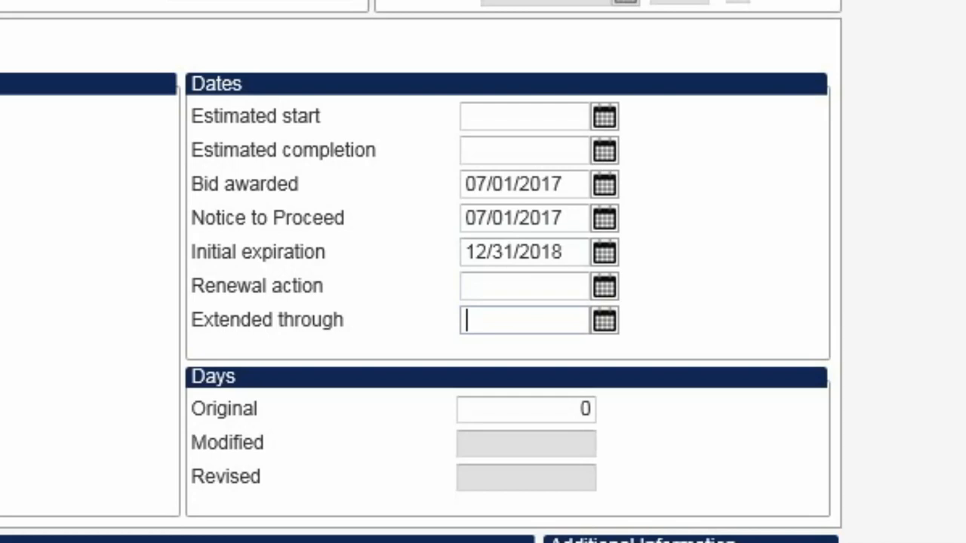
key(Tab)
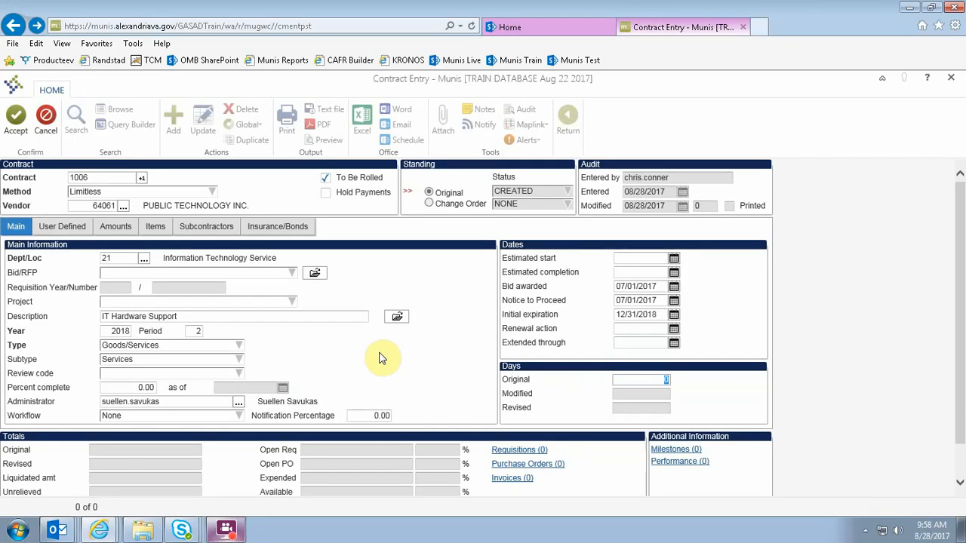
key(Tab)
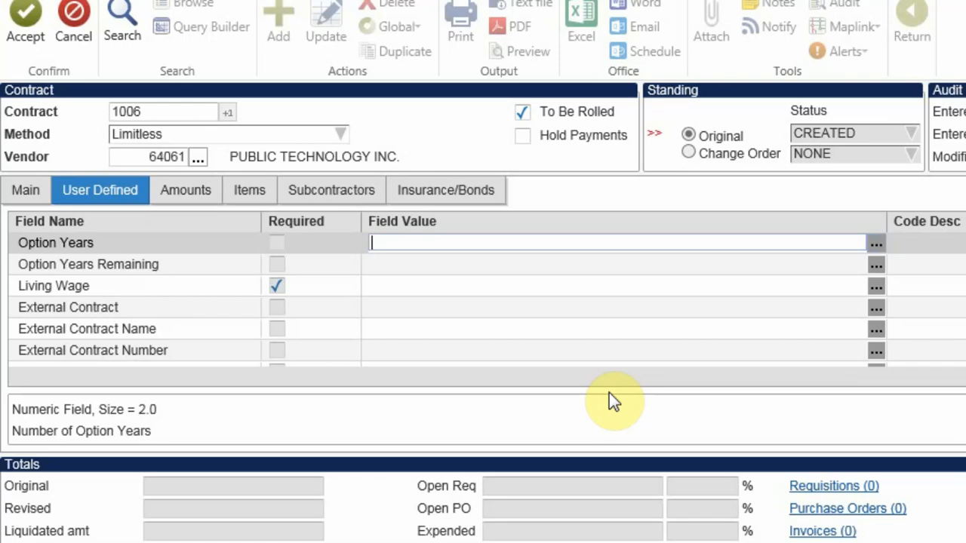
text(2)
key(Tab)
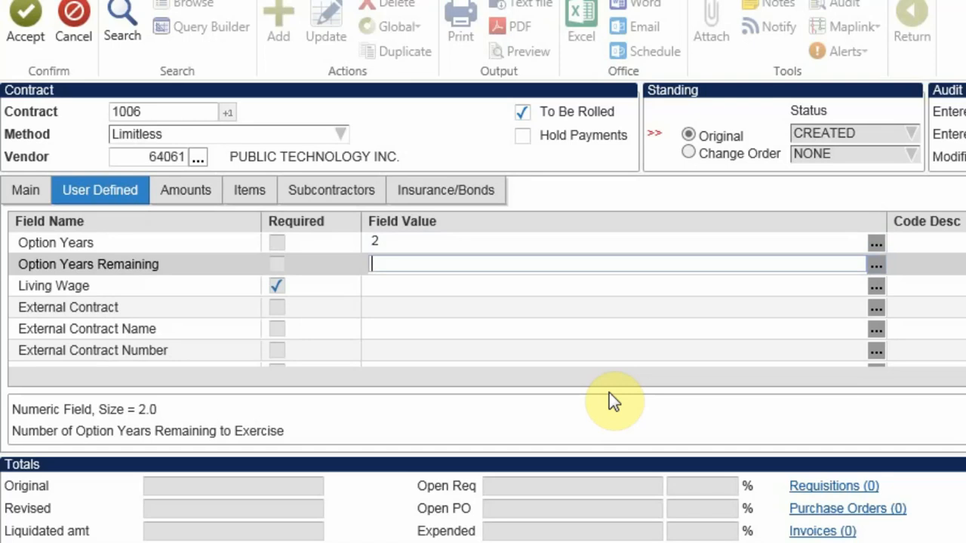
text(2)
key(Tab)
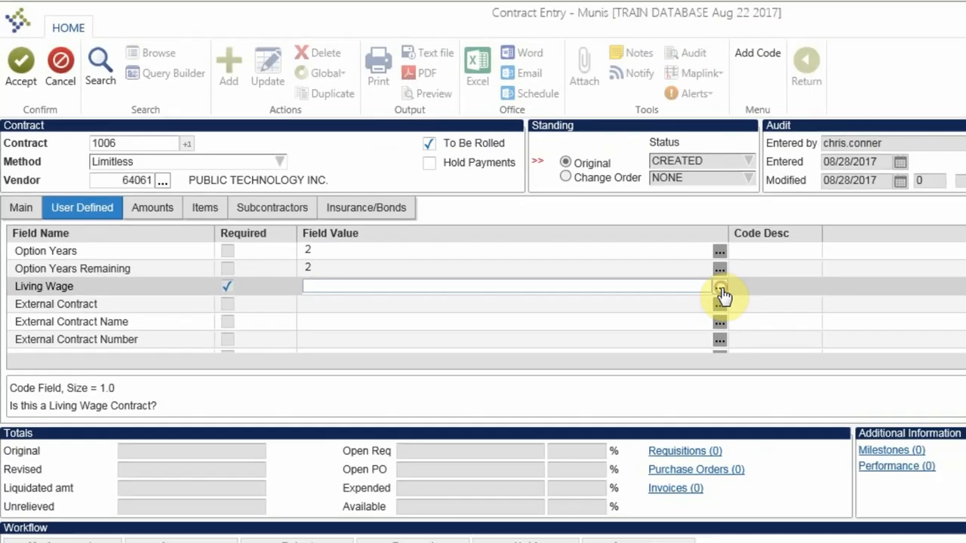
Set the Living Wage and External Contract fields to Y (Yes) using the code value lookup
click(876, 292)
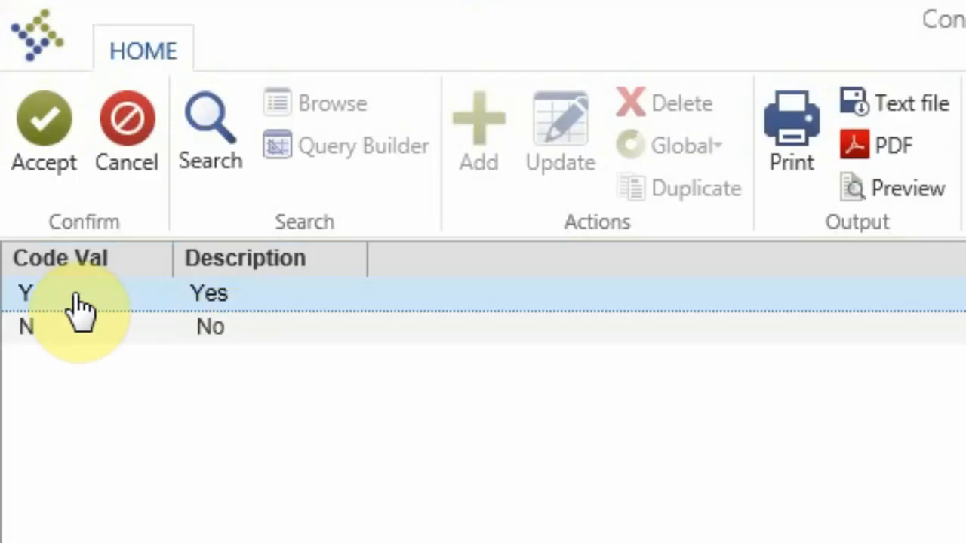
click(76, 297)
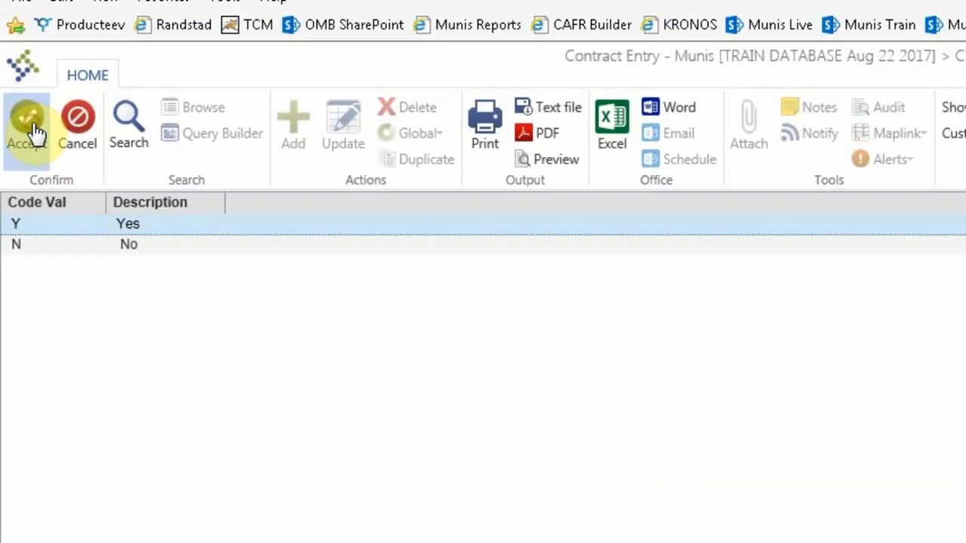
click(57, 142)
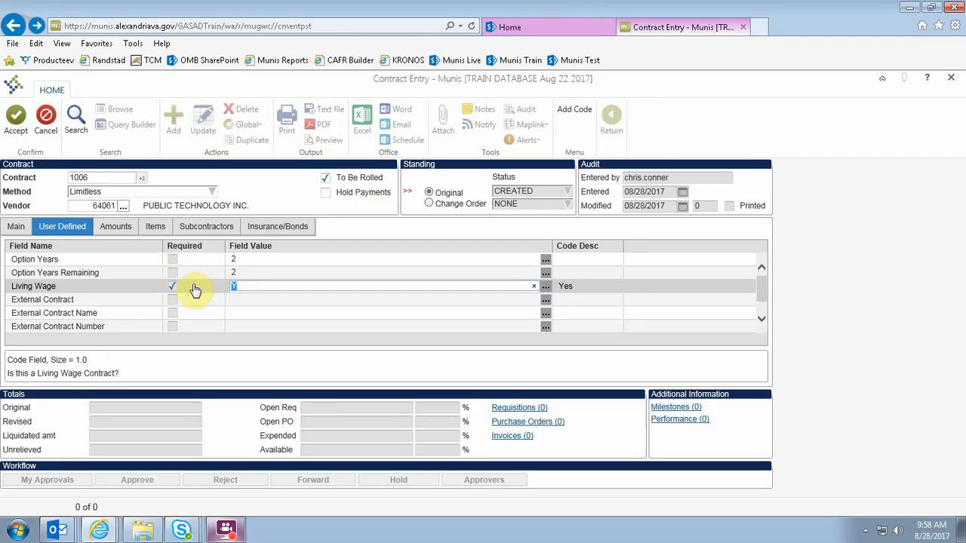
key(Tab)
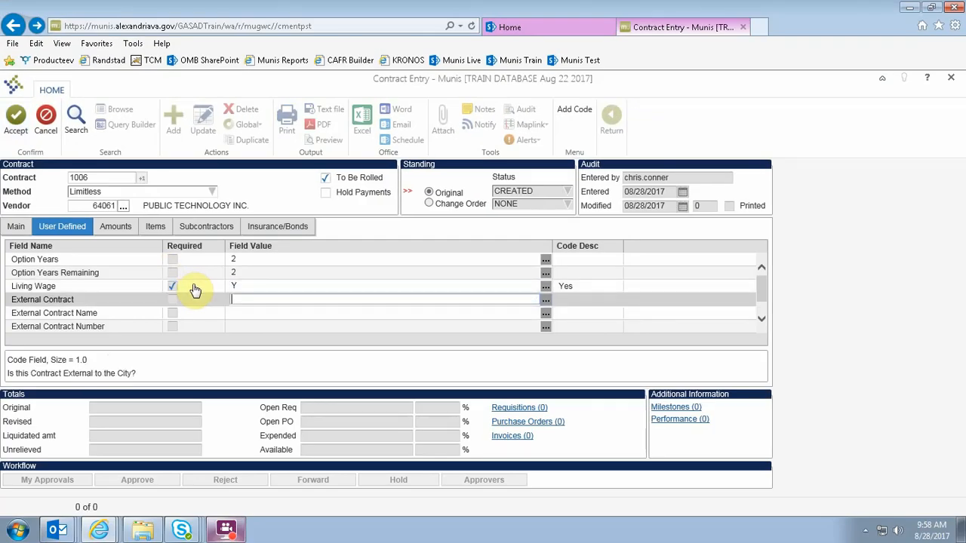
click(544, 301)
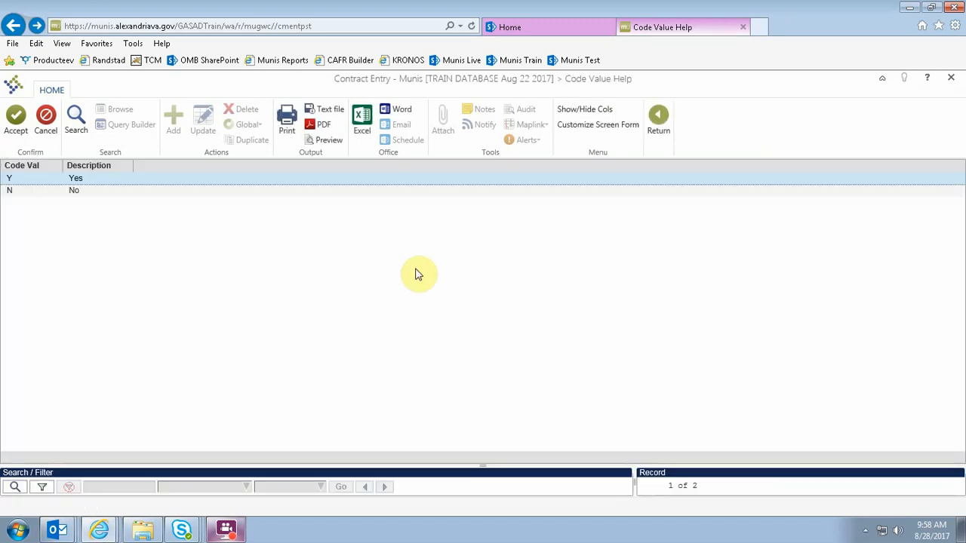
click(20, 180)
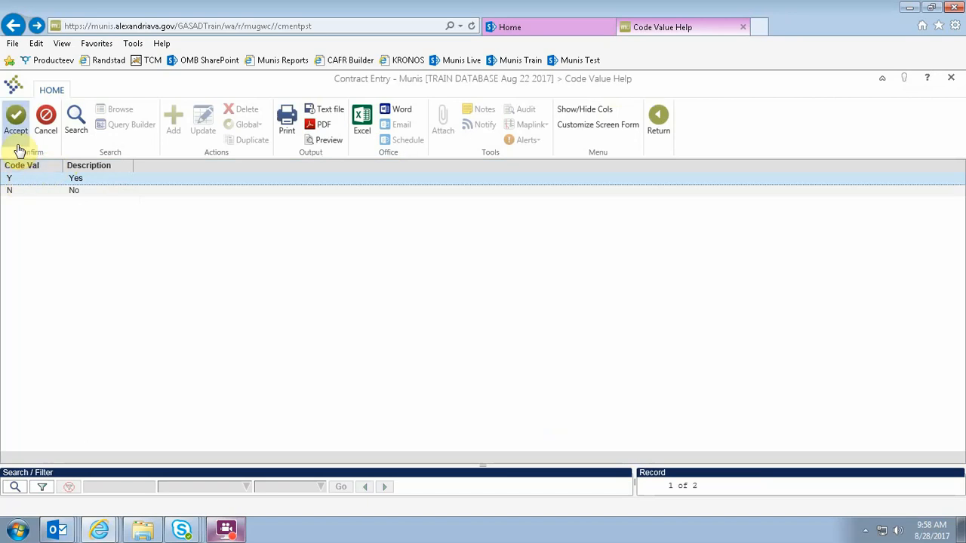
click(17, 117)
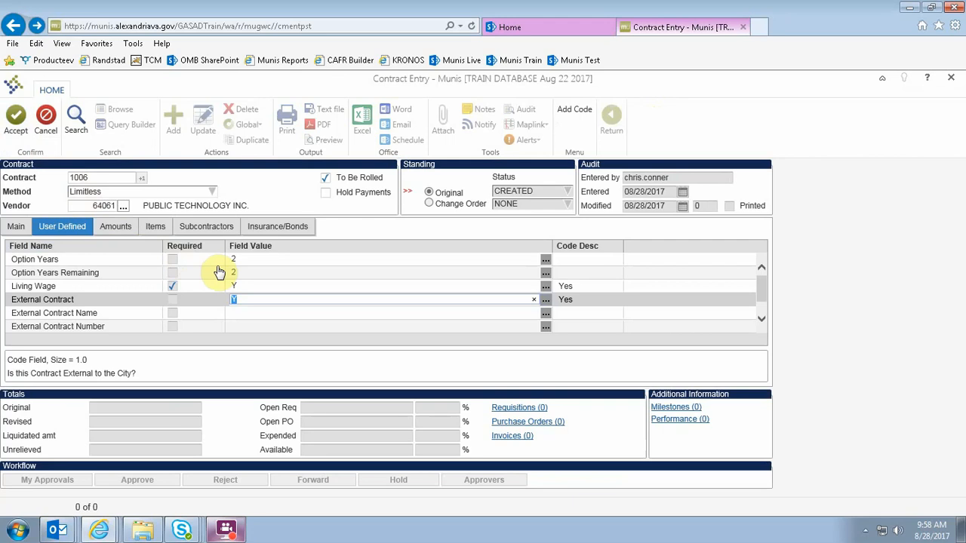
key(Tab)
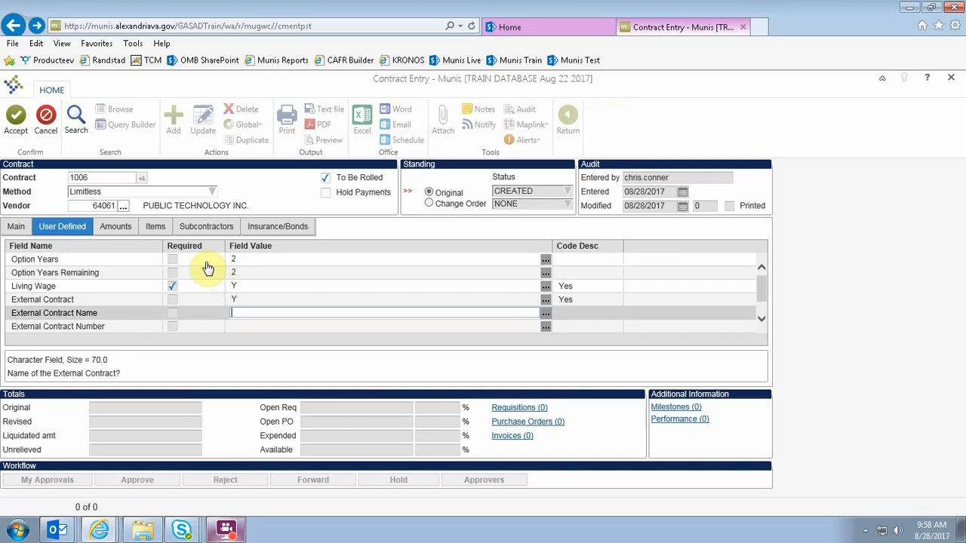
Enter Public Technology as the External Contract Name
text(Public)
text(Technology)
key(Tab)
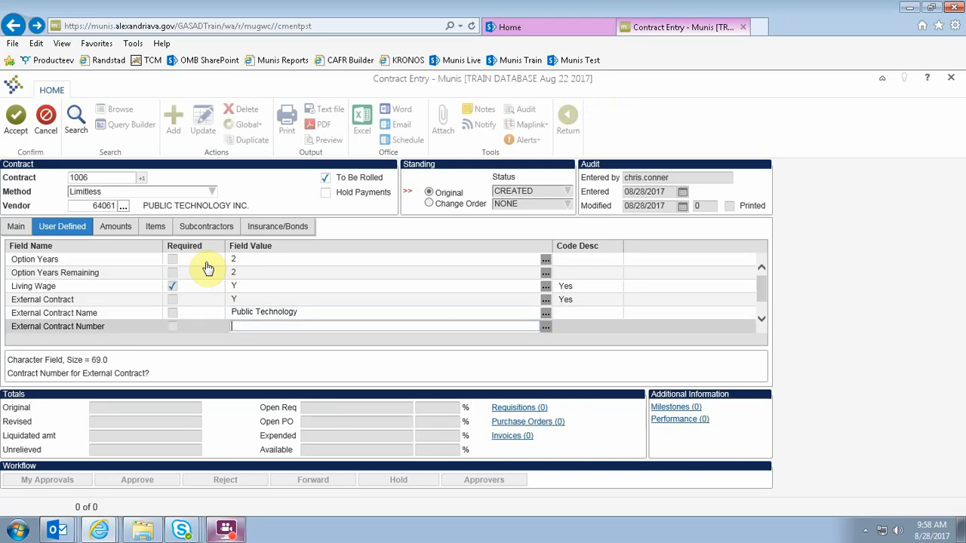
Enter the external contract number and leave the Small, Women and Minority Own field blank
text(E015C-2758)
key(Return)
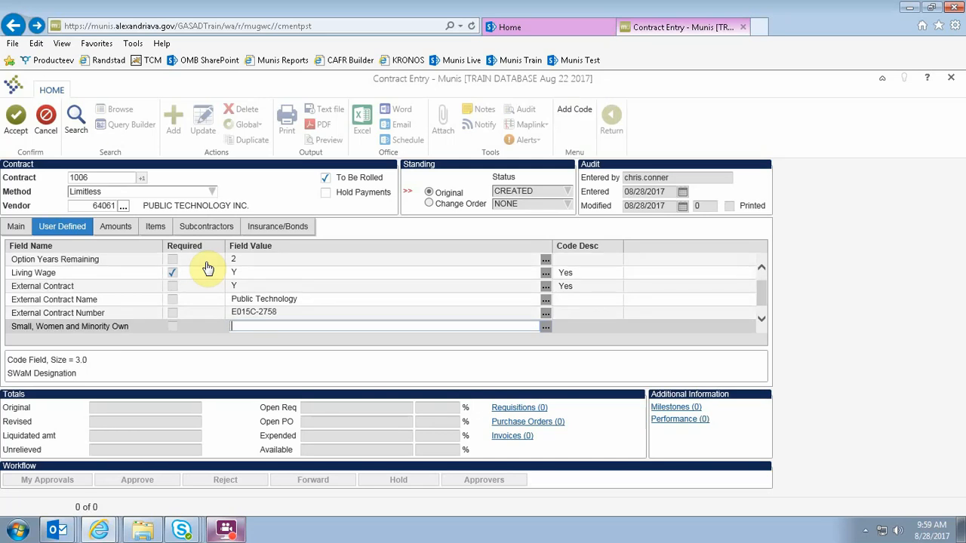
key(Return)
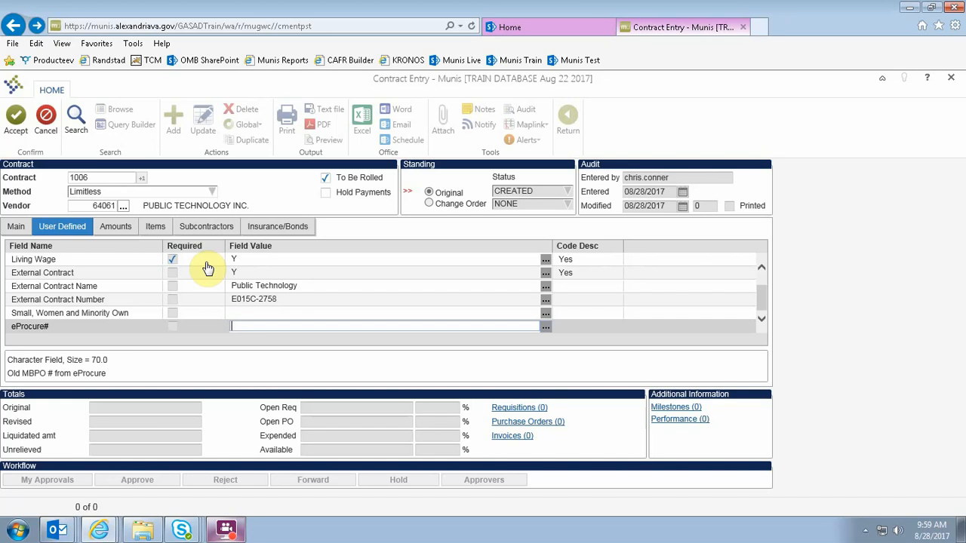
Enter the old eProcure MBPO number in the eProcure# field and accept to save the contract record
text(MBPO-2758)
click(15, 119)
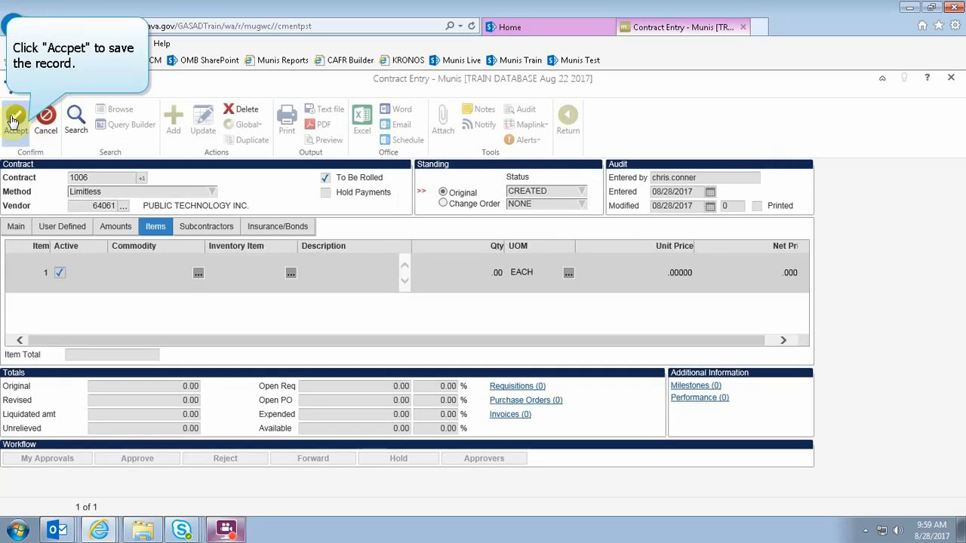
click(14, 119)
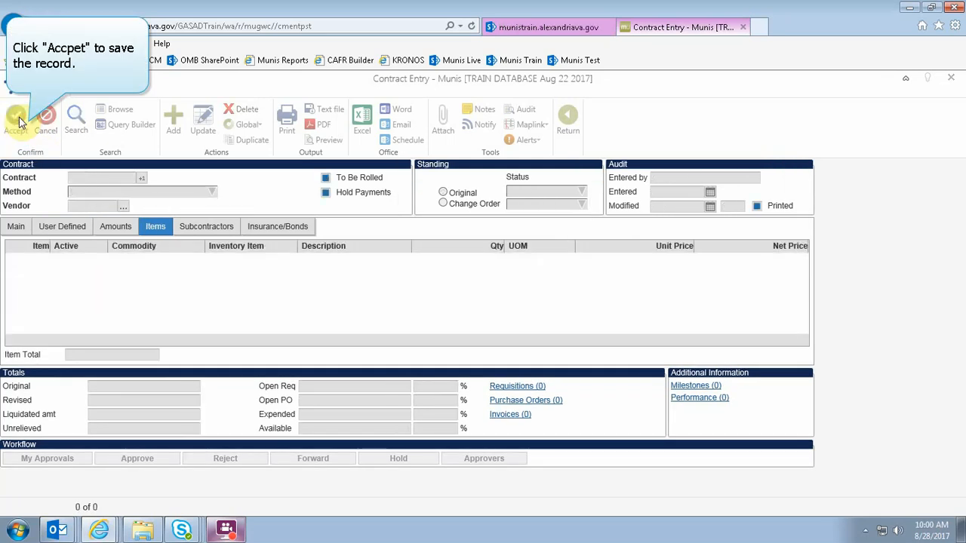